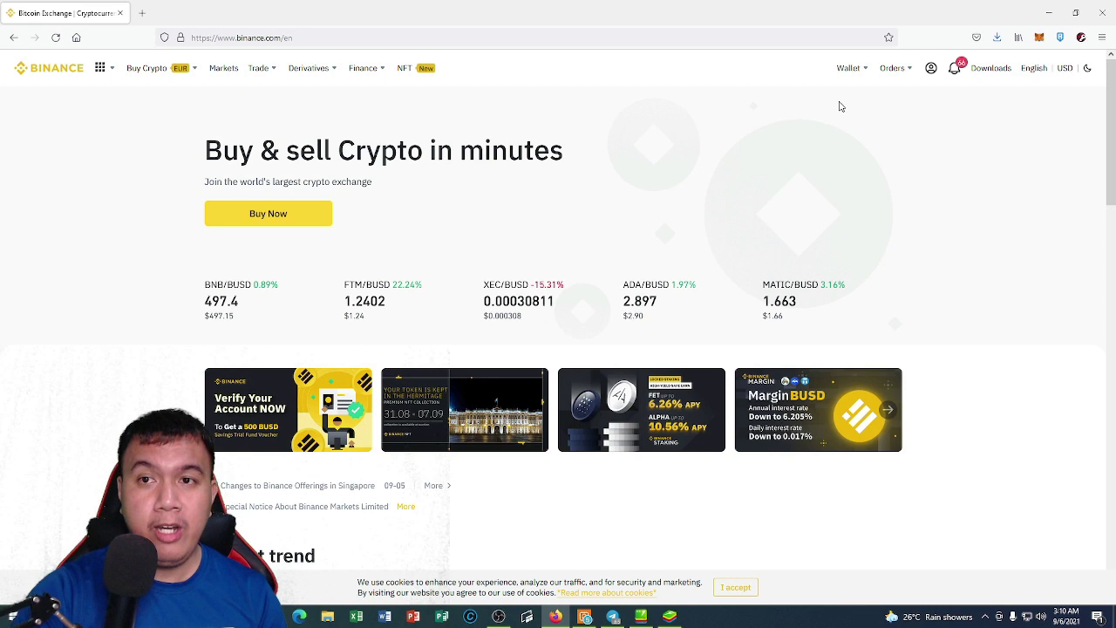
- Open the P2P wallet and start buying USDT on the P2P marketplace
{"action": "mouse_move", "coordinate": [850, 68]}
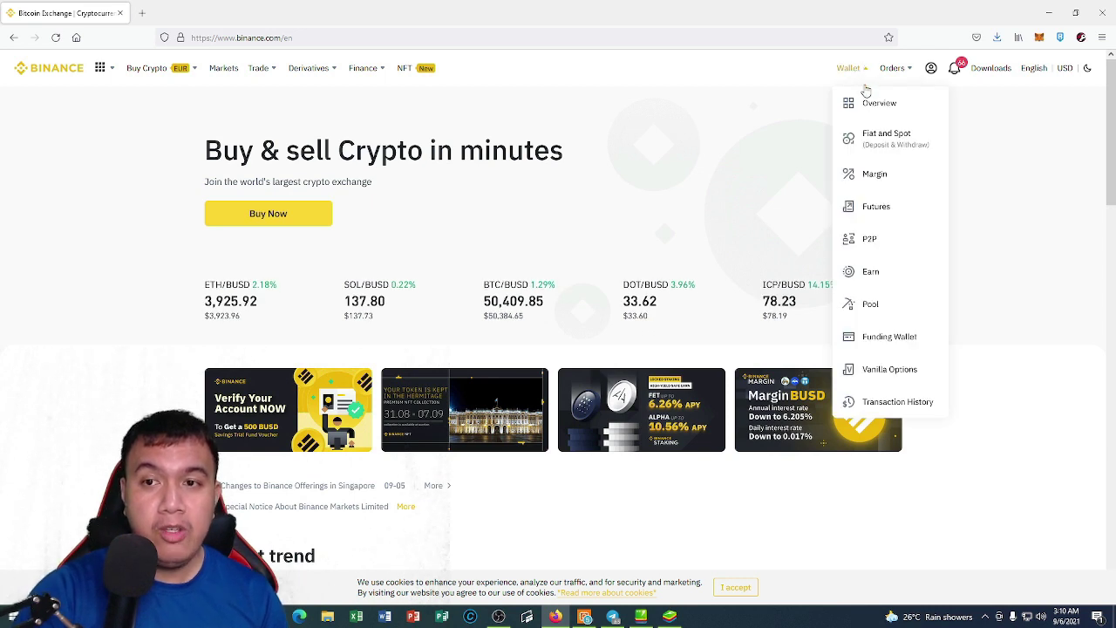
{"action": "left_click", "coordinate": [887, 247]}
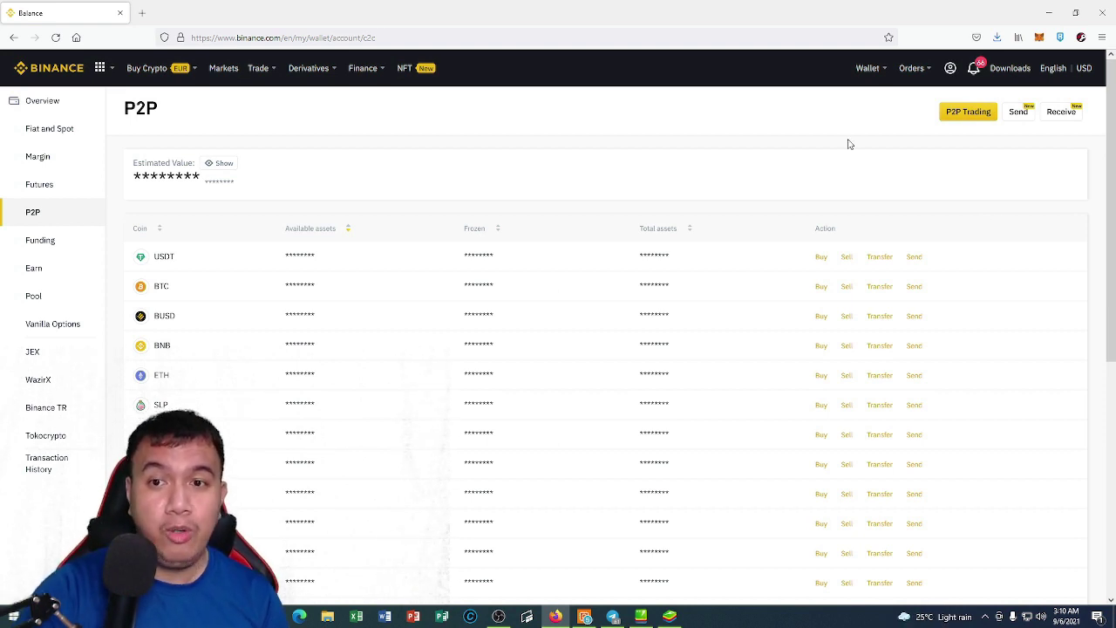
{"action": "left_click", "coordinate": [820, 259]}
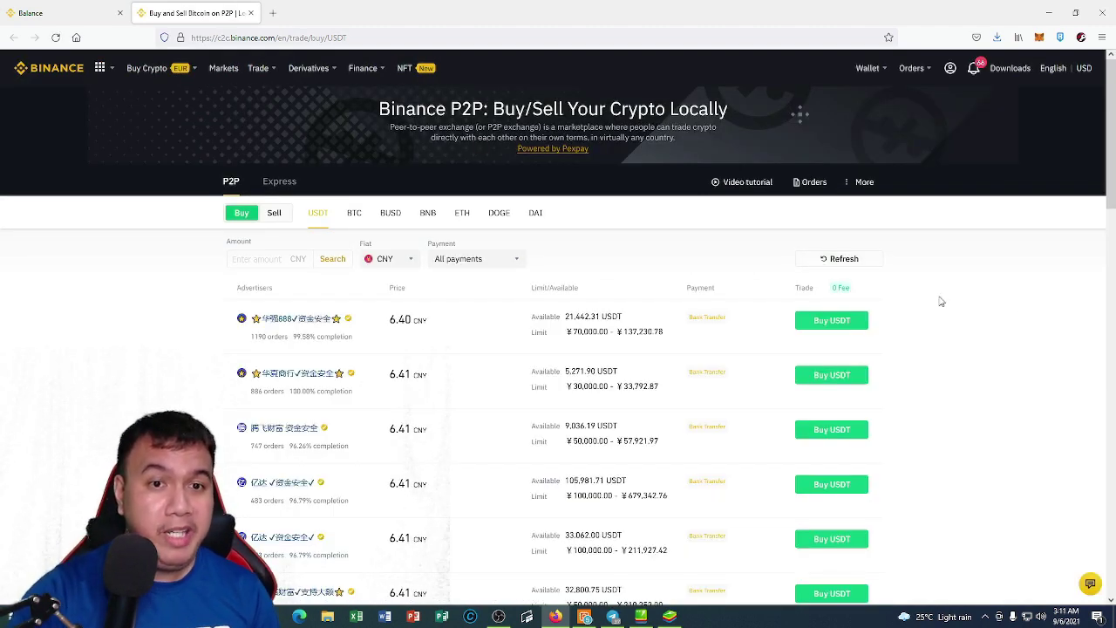
- Filter the USDT buy offers to PHP as the fiat currency and Gcash as the payment method
{"action": "left_click", "coordinate": [413, 261]}
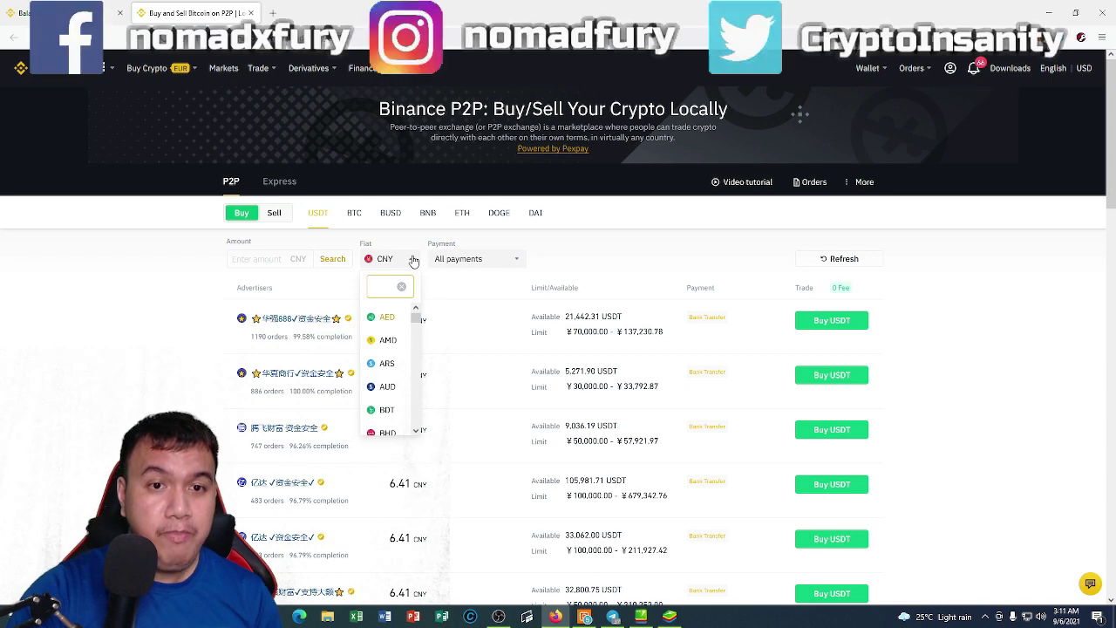
{"action": "type", "text": "php"}
{"action": "left_click", "coordinate": [386, 315]}
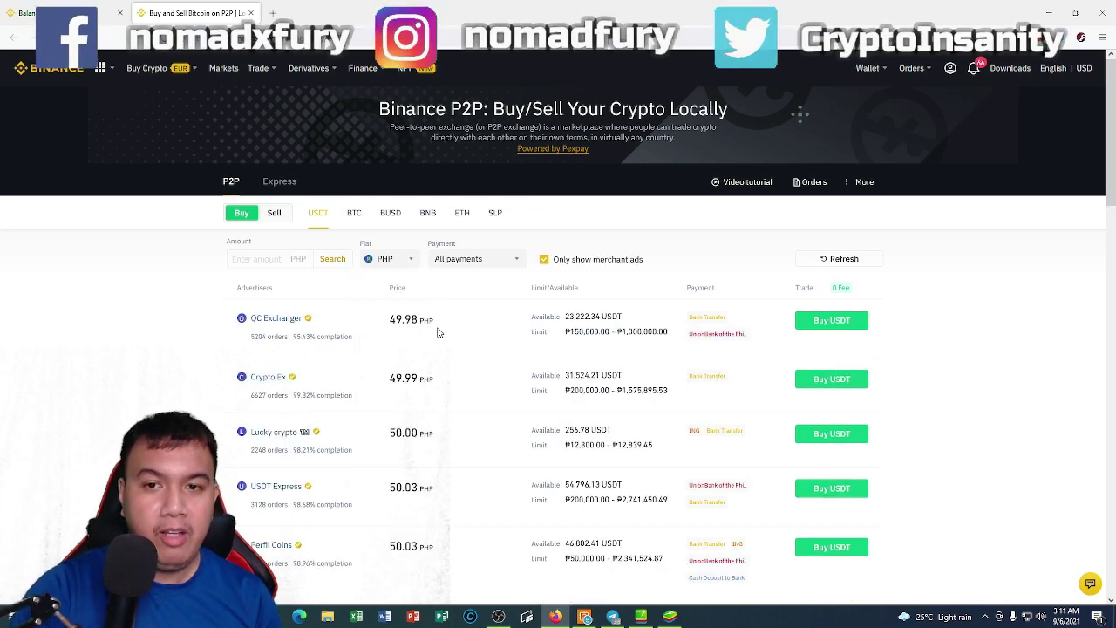
{"action": "scroll", "coordinate": [498, 330], "scroll_direction": "down", "scroll_amount": 1}
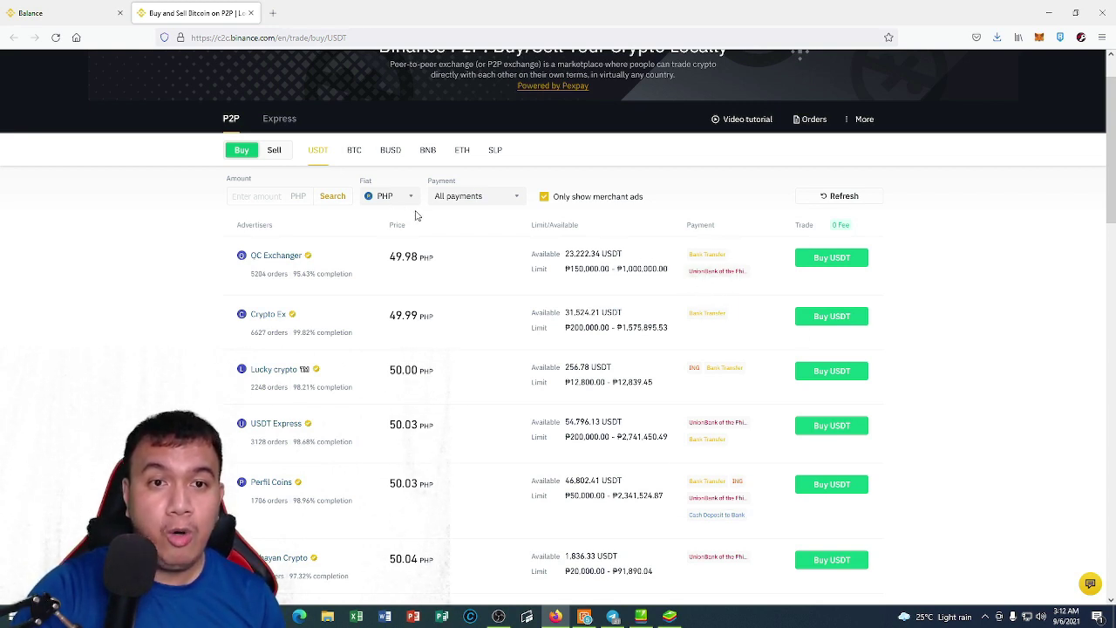
{"action": "left_click", "coordinate": [518, 199]}
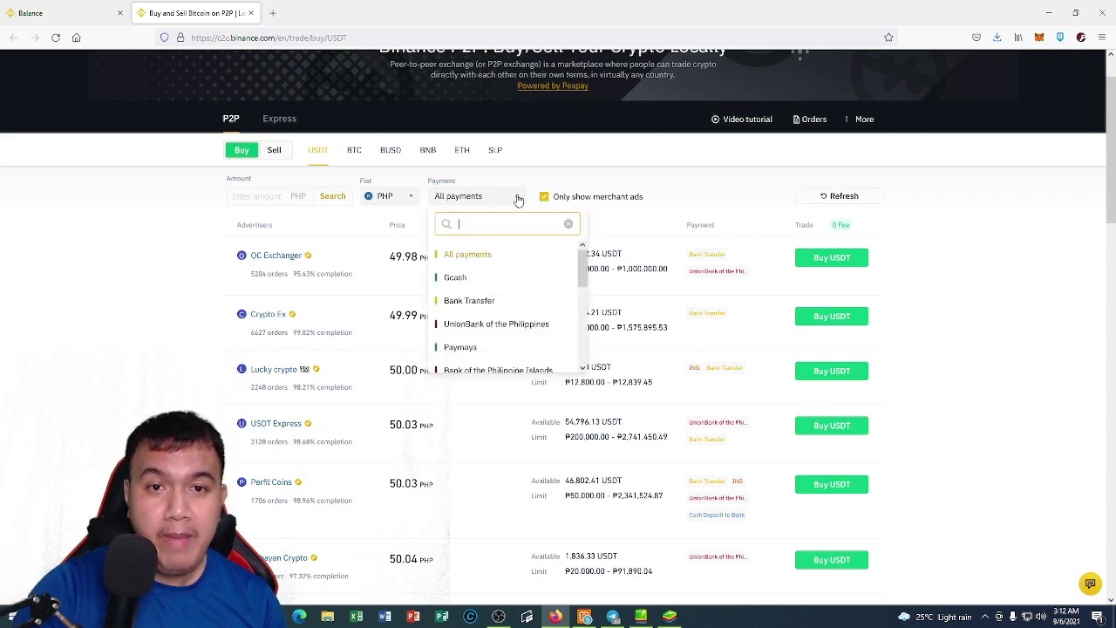
{"action": "left_click", "coordinate": [469, 278]}
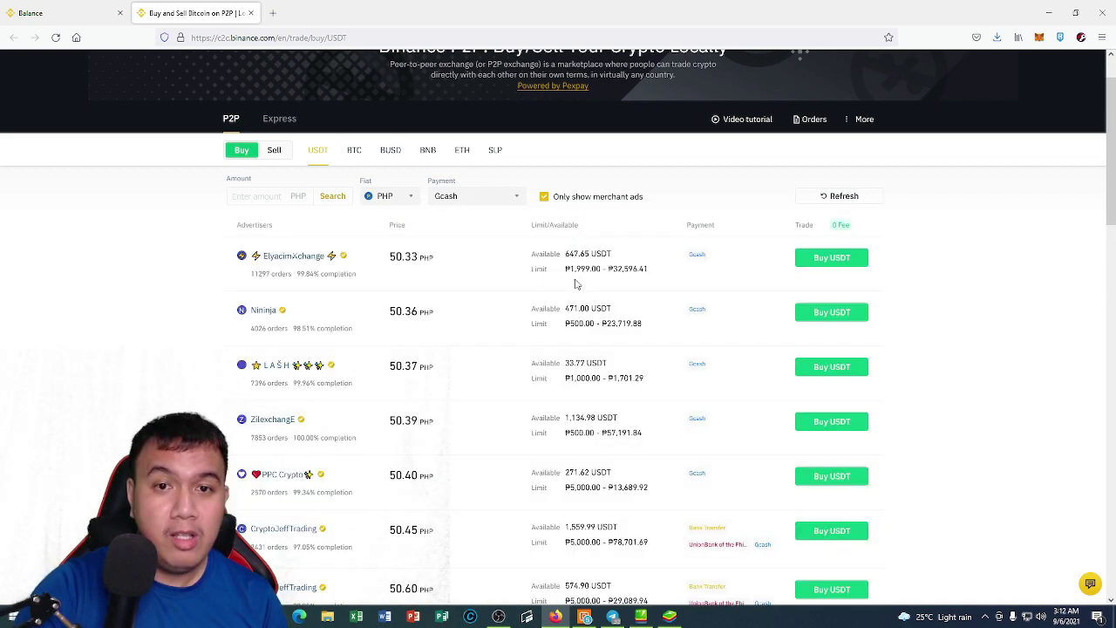
- Open the advertiser details of the merchant selling USDT at 50.39 PHP and review their order record and online ads
{"action": "left_click", "coordinate": [279, 425]}
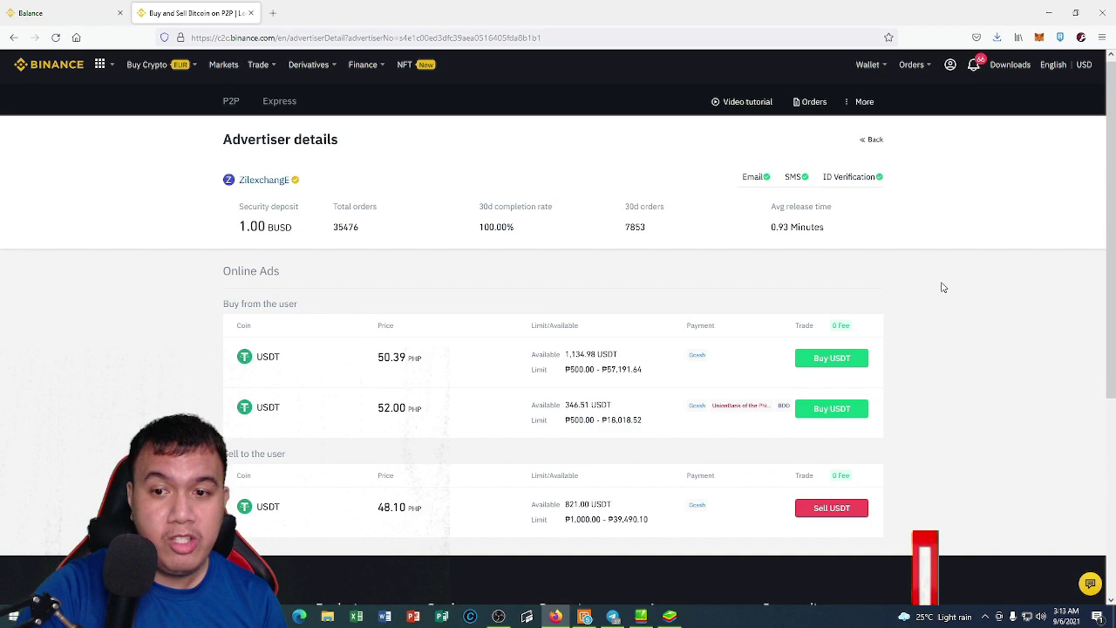
{"action": "scroll", "coordinate": [942, 287], "scroll_direction": "down", "scroll_amount": 3}
{"action": "scroll", "coordinate": [941, 286], "scroll_direction": "up", "scroll_amount": 3}
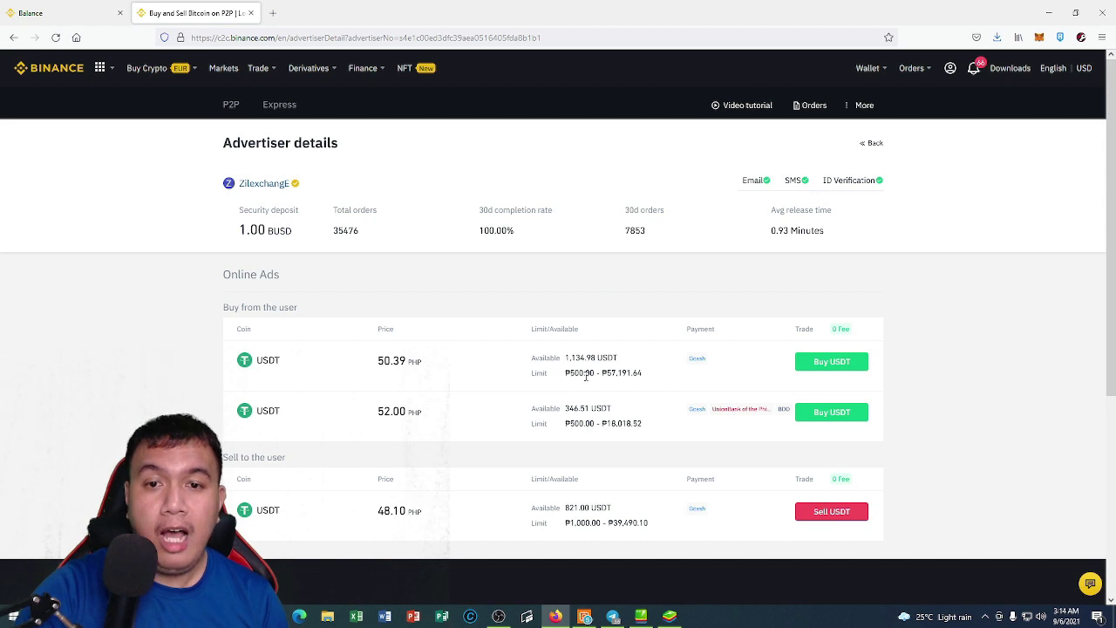
- Place a 500 PHP order on the merchant's 50.39 PHP USDT offer and ask the seller in the chat "Are you online?"
{"action": "left_click", "coordinate": [820, 364]}
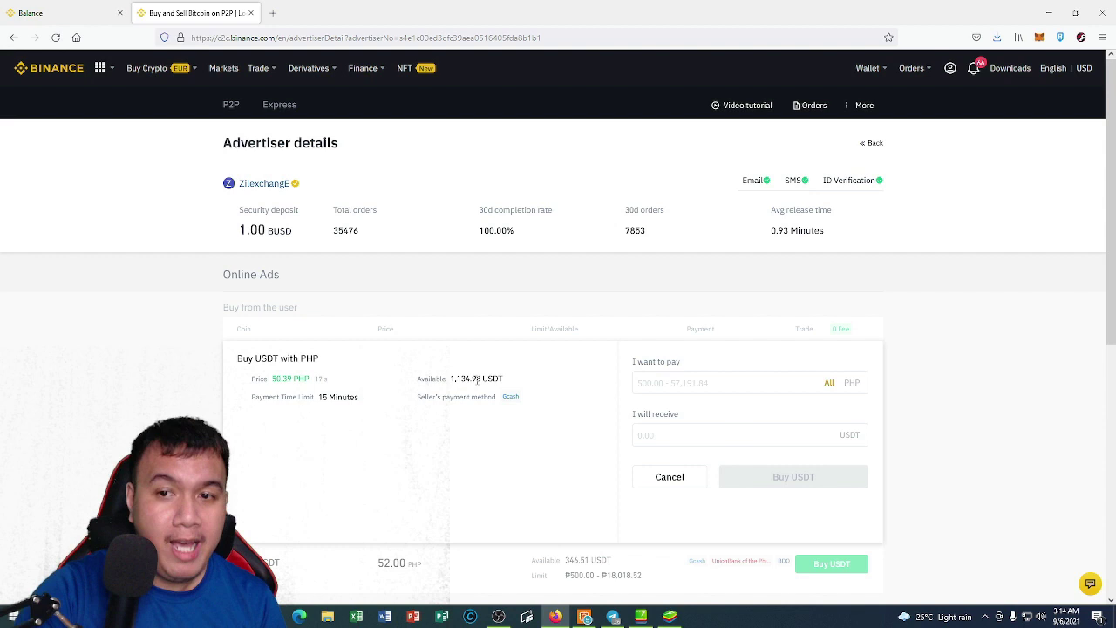
{"action": "left_click", "coordinate": [658, 386]}
{"action": "type", "text": "500"}
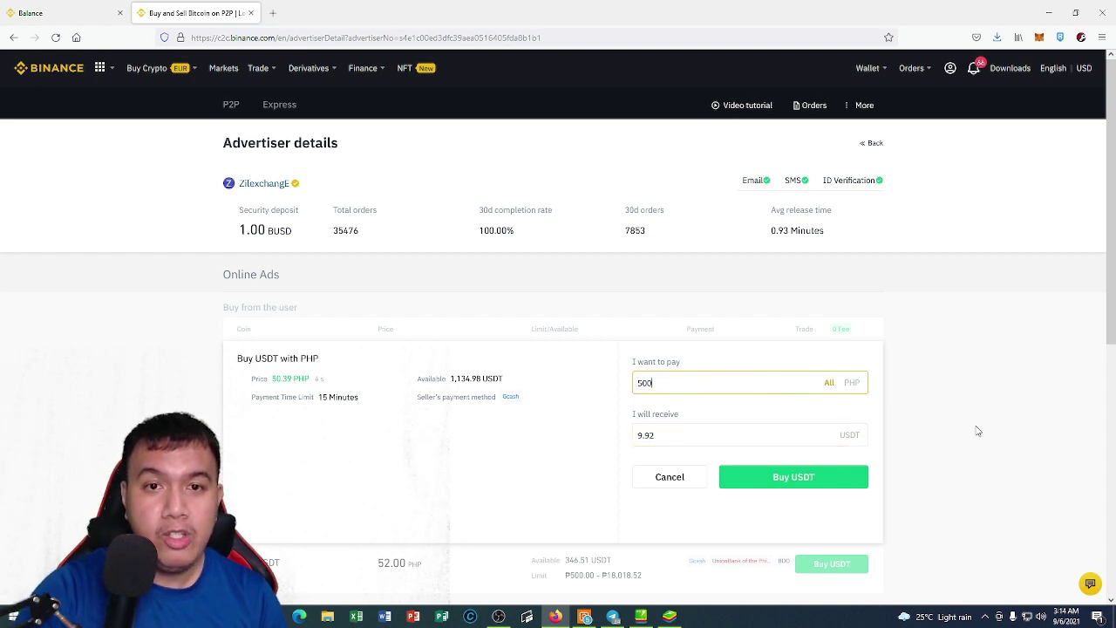
{"action": "left_click", "coordinate": [807, 479]}
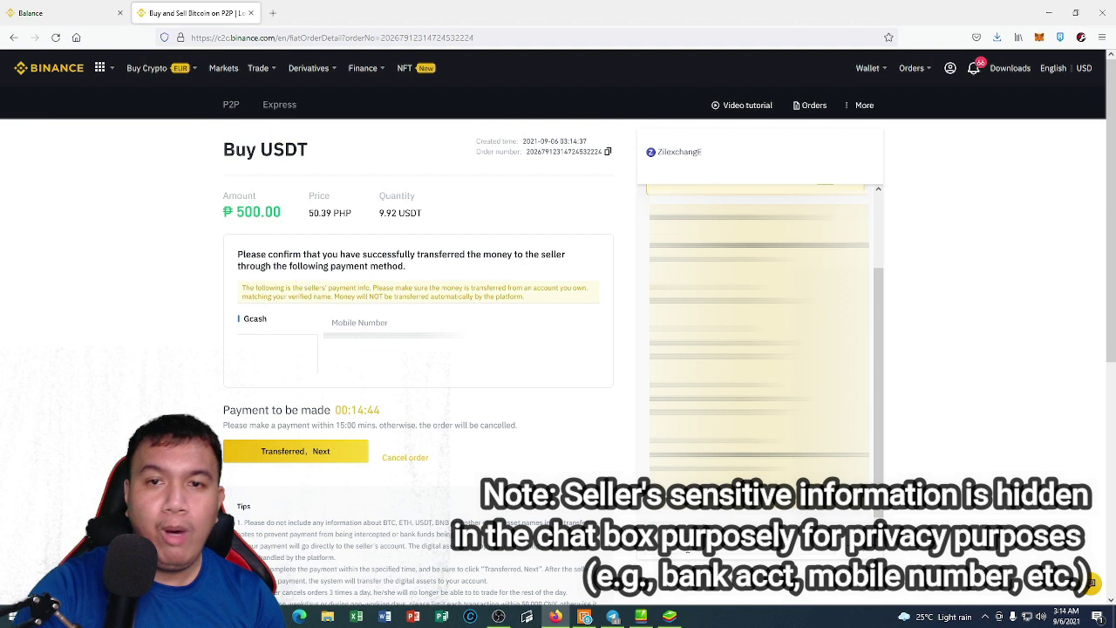
{"action": "left_click", "coordinate": [688, 546]}
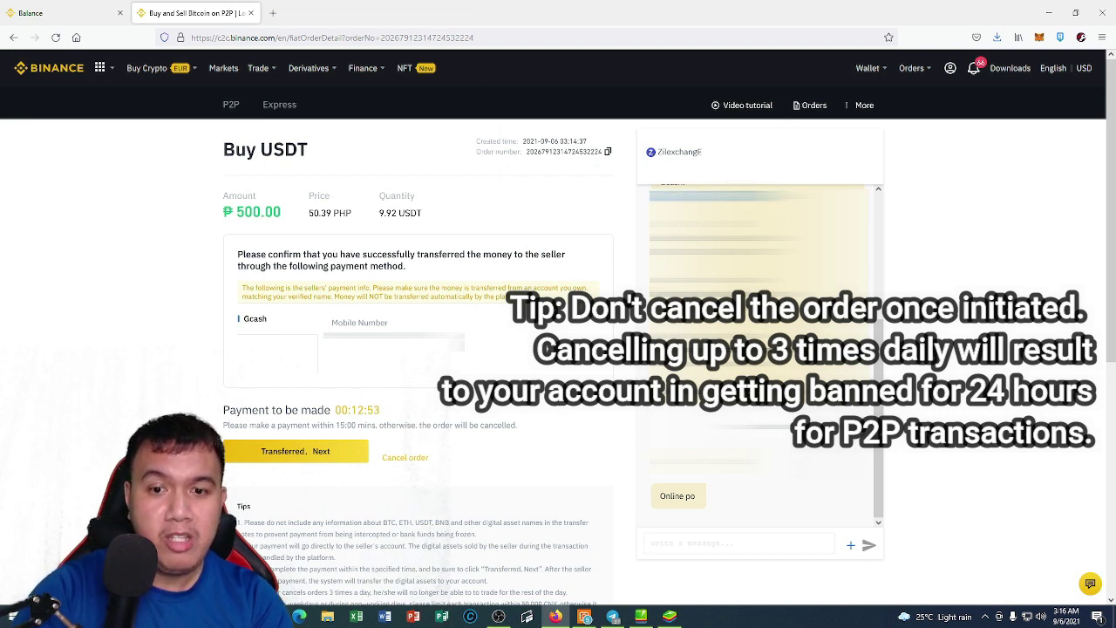
- Switch to GCash in BlueStacks and send 500 PHP to the seller's mobile number with Express Send, leaving the message blank
{"action": "mouse_move", "coordinate": [681, 621]}
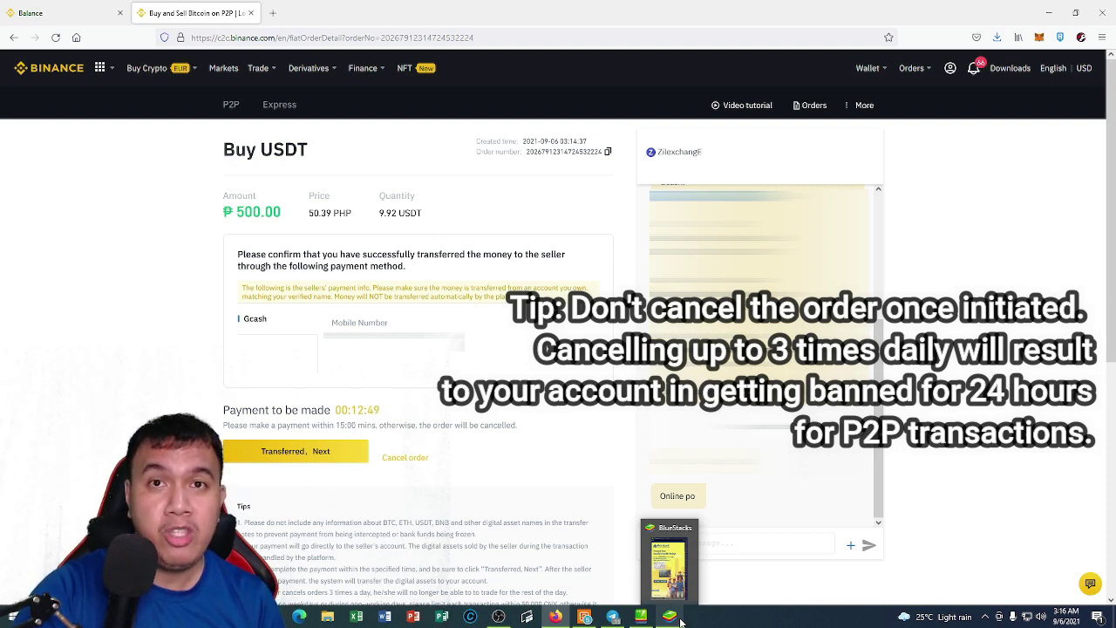
{"action": "left_click", "coordinate": [670, 617]}
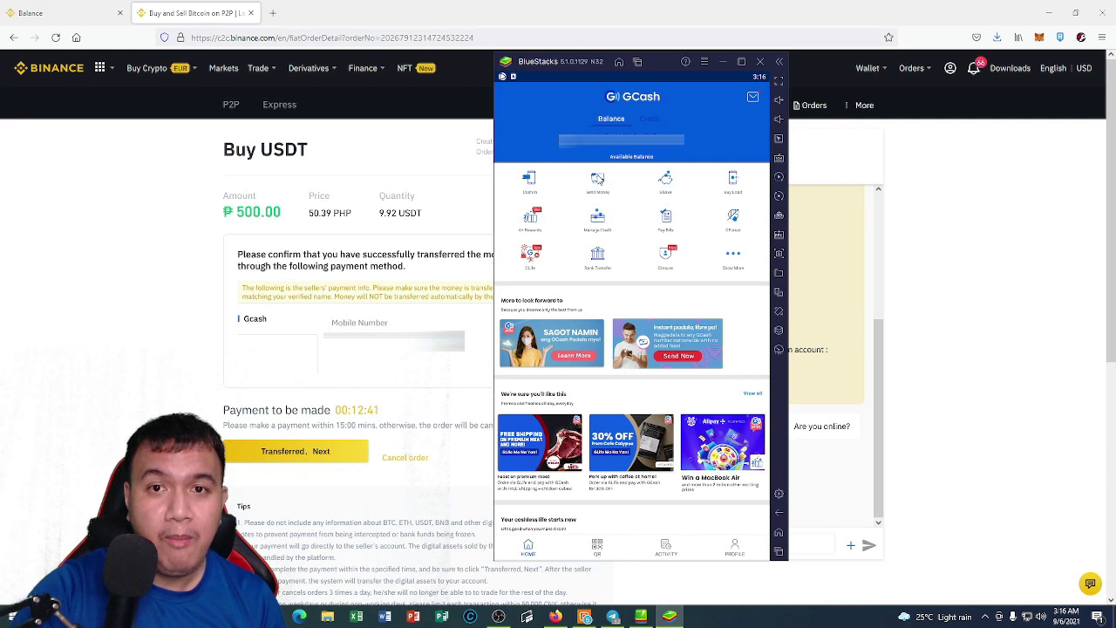
{"action": "left_click", "coordinate": [597, 179]}
{"action": "left_click", "coordinate": [579, 194]}
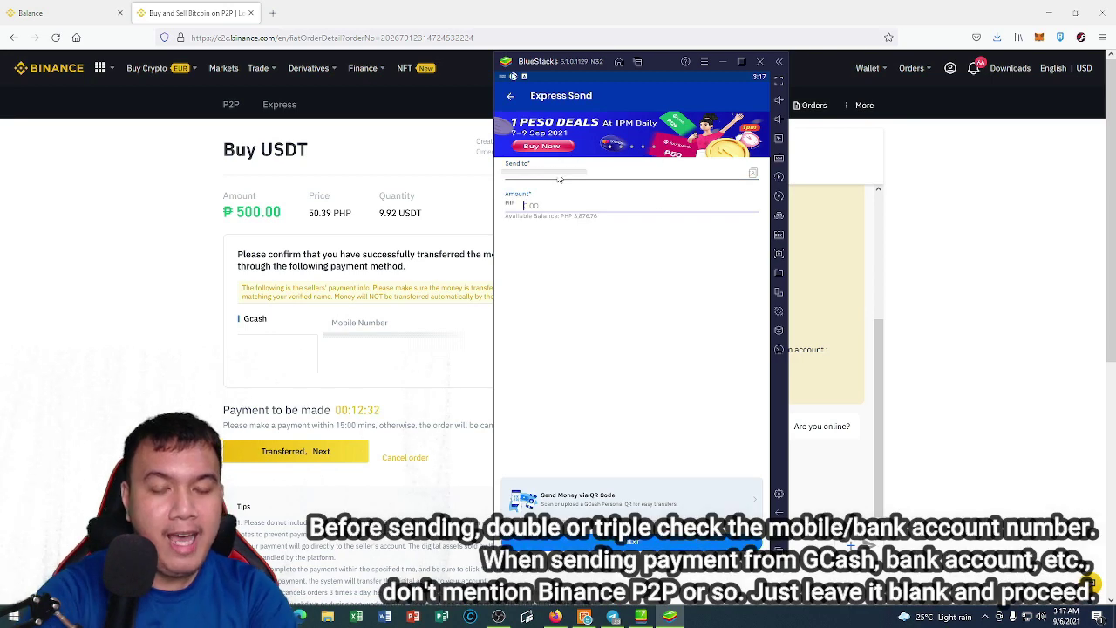
{"action": "left_click", "coordinate": [549, 206]}
{"action": "type", "text": "500"}
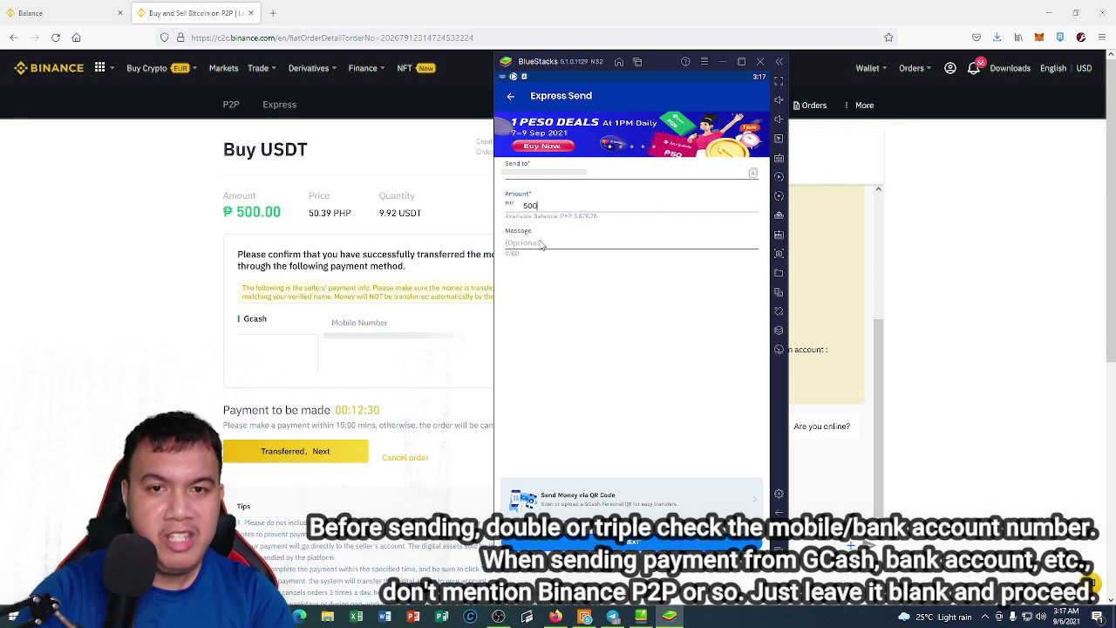
{"action": "left_click", "coordinate": [632, 542]}
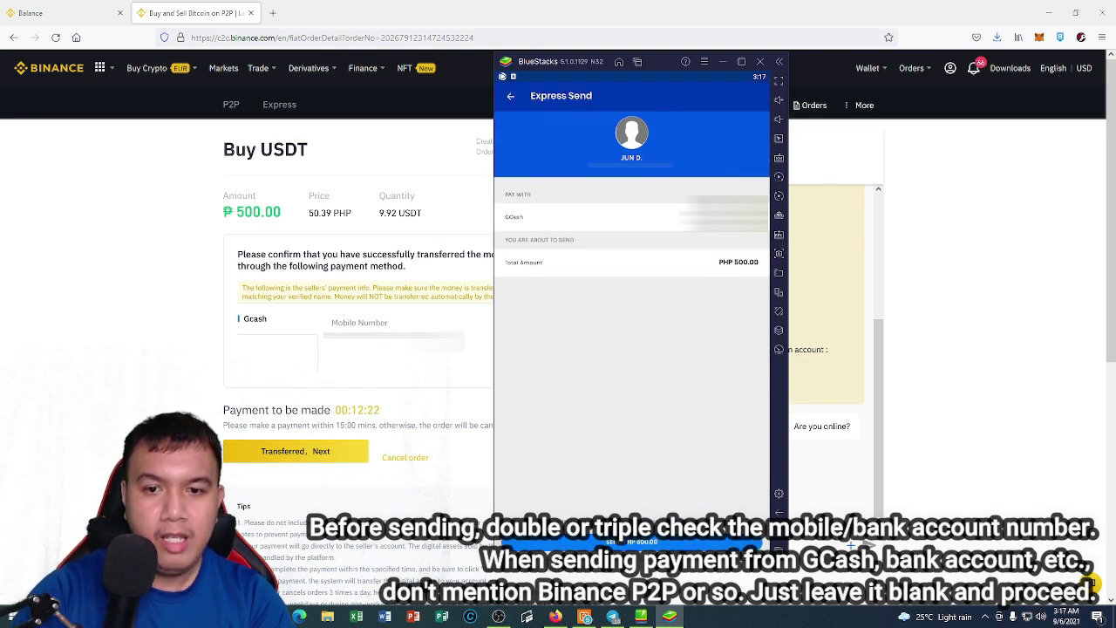
{"action": "left_click", "coordinate": [637, 541]}
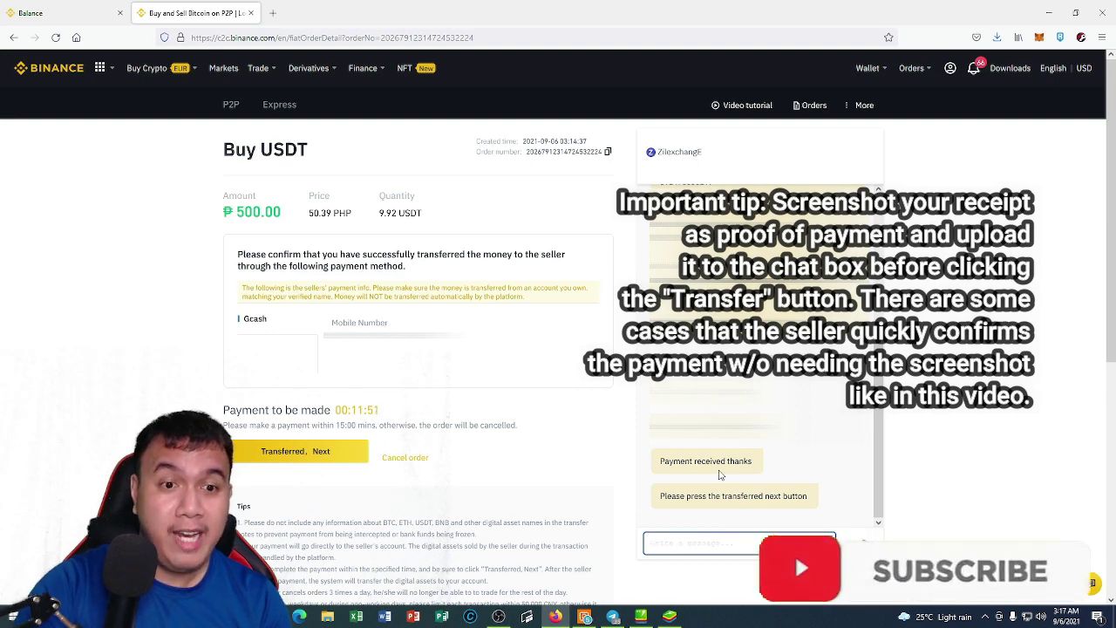
- Mark the USDT order as transferred, confirm the payment, and send the seller the chat message "Done"
{"action": "left_click", "coordinate": [297, 453]}
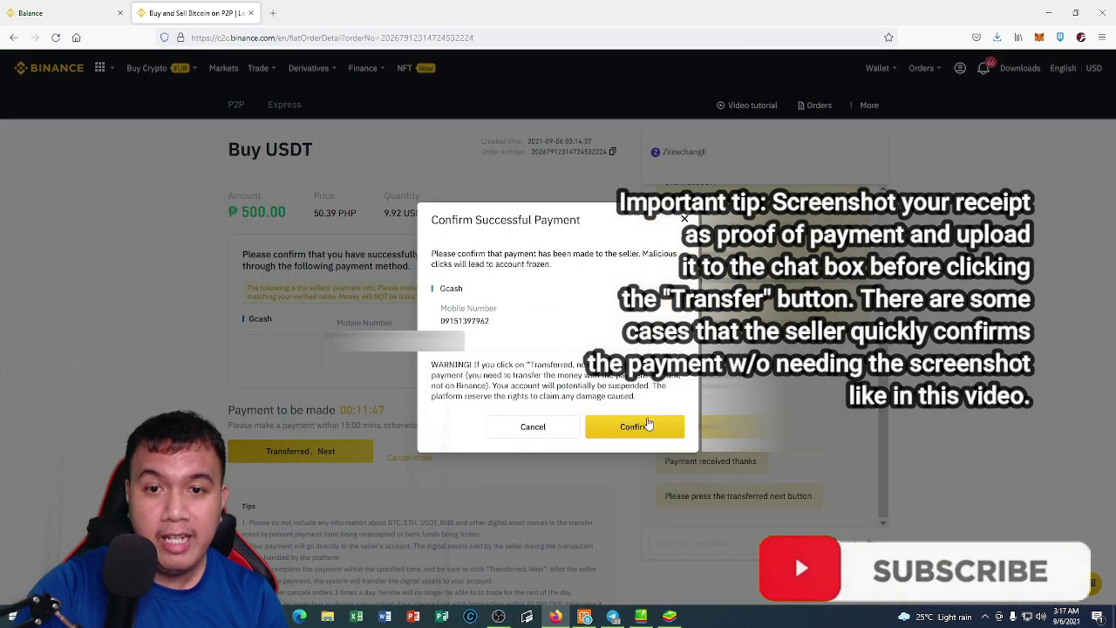
{"action": "left_click", "coordinate": [648, 423]}
{"action": "left_click", "coordinate": [706, 542]}
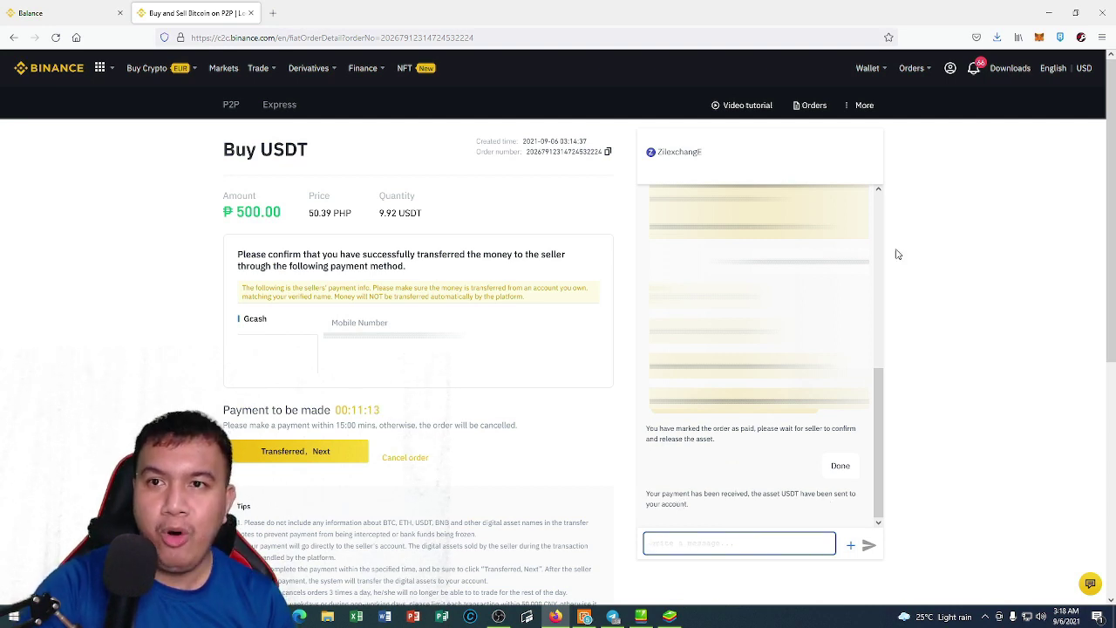
- Transfer the maximum amount of 9.92 USDT from the P2P wallet to the Fiat and Spot wallet
{"action": "mouse_move", "coordinate": [870, 71]}
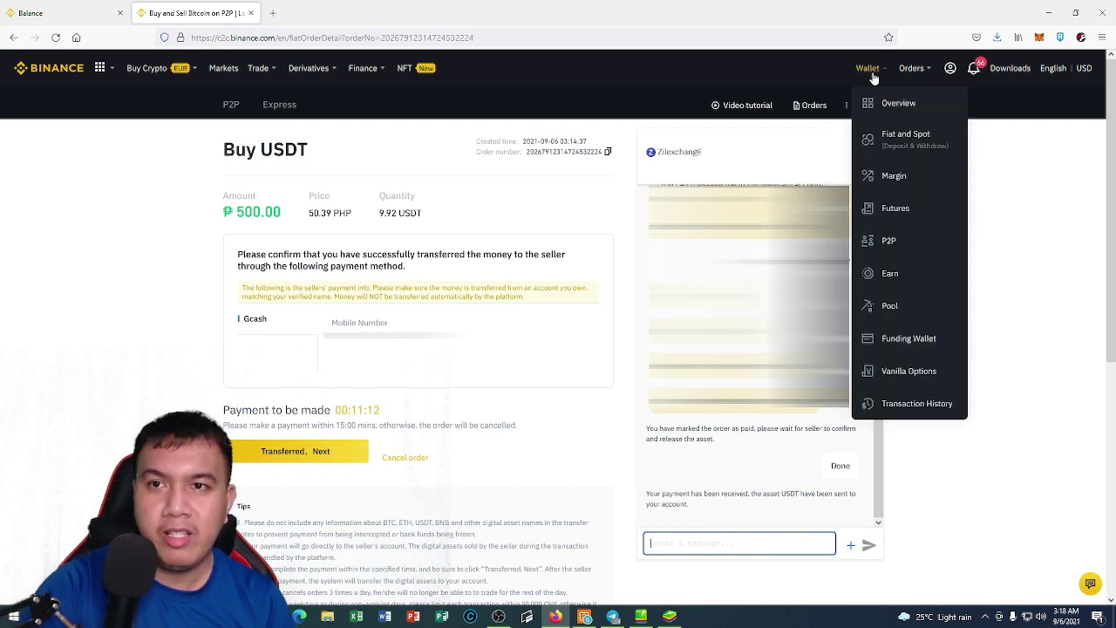
{"action": "left_click", "coordinate": [899, 248]}
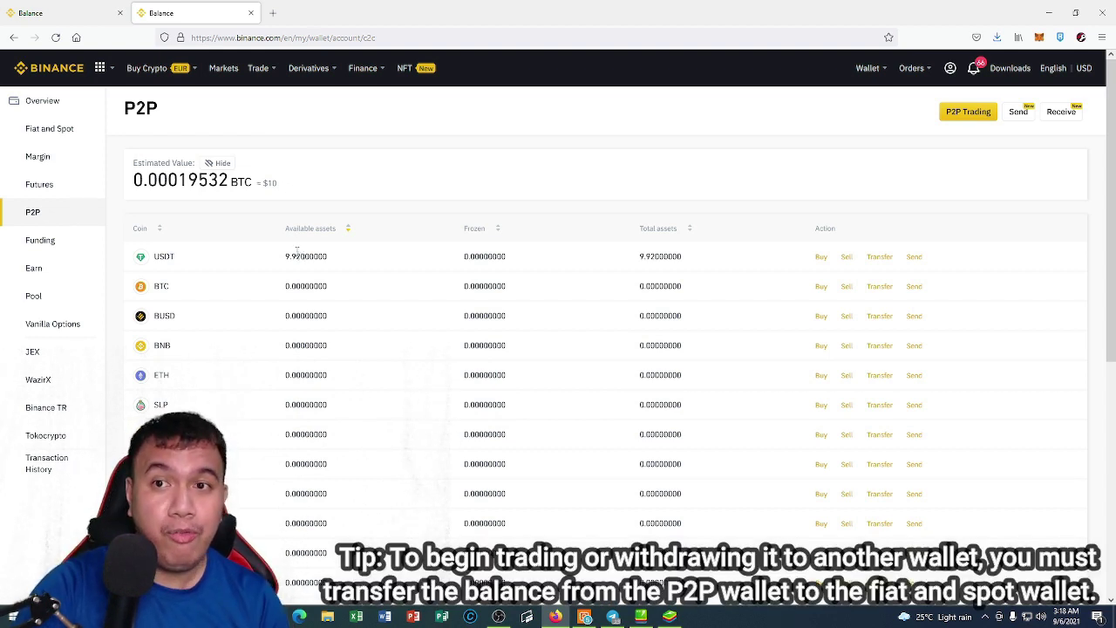
{"action": "left_click", "coordinate": [879, 257]}
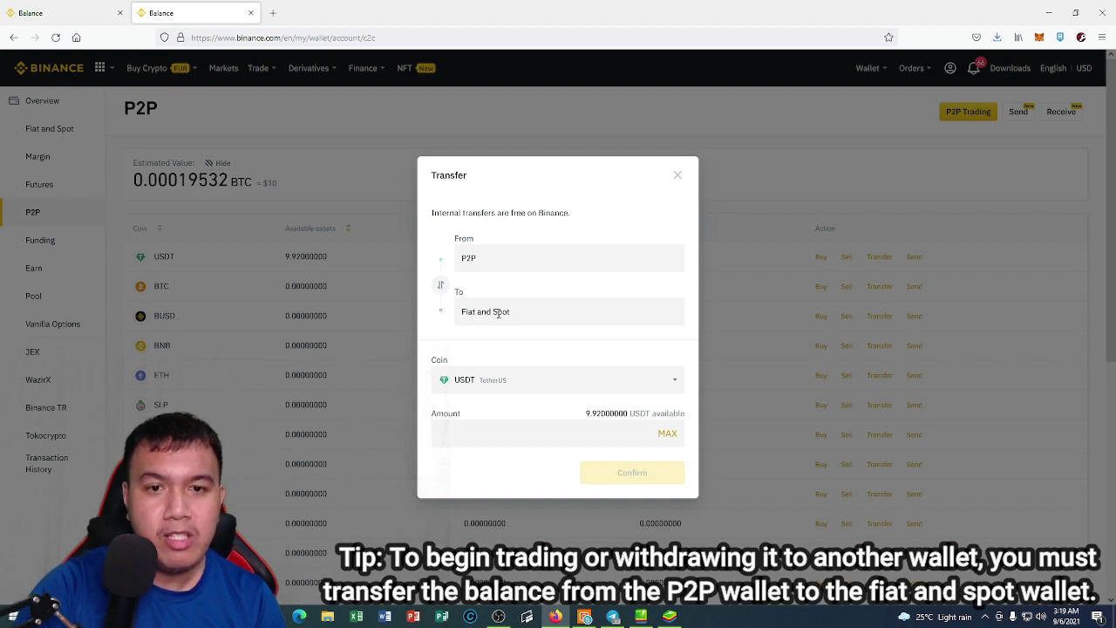
{"action": "left_click", "coordinate": [667, 433]}
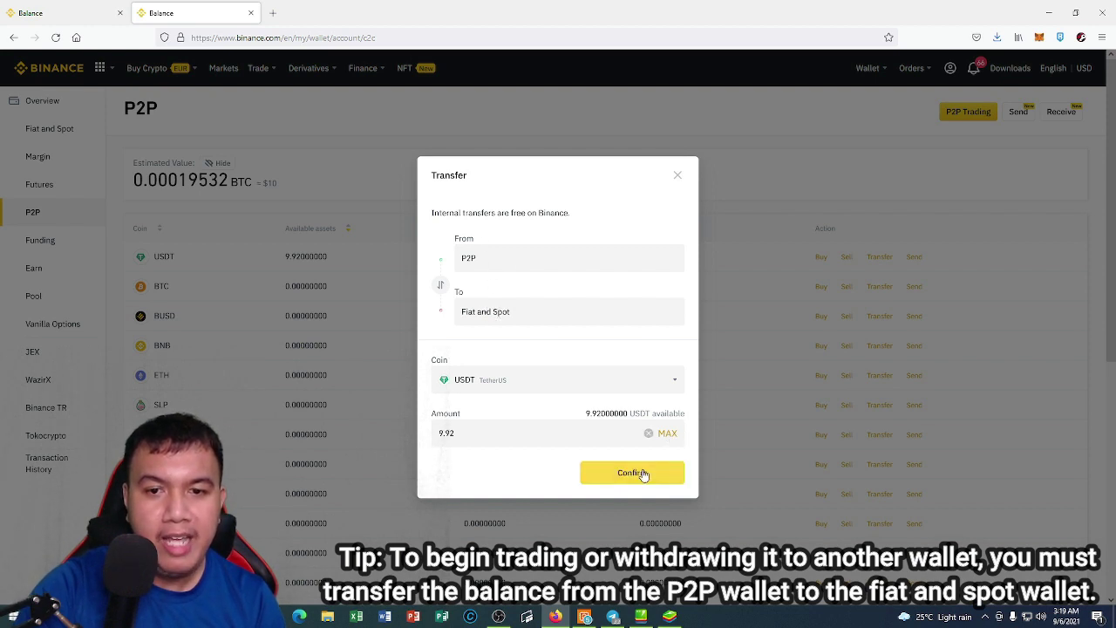
{"action": "left_click", "coordinate": [642, 471]}
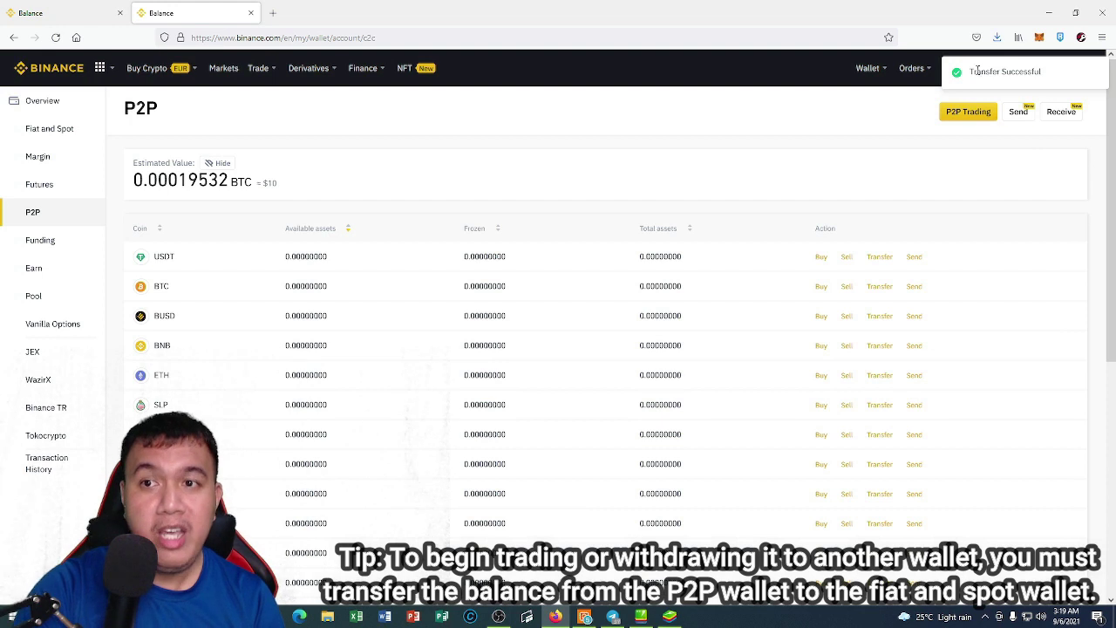
- Check the USDT balance in the Fiat and Spot wallet and close that browser tab
{"action": "mouse_move", "coordinate": [871, 70]}
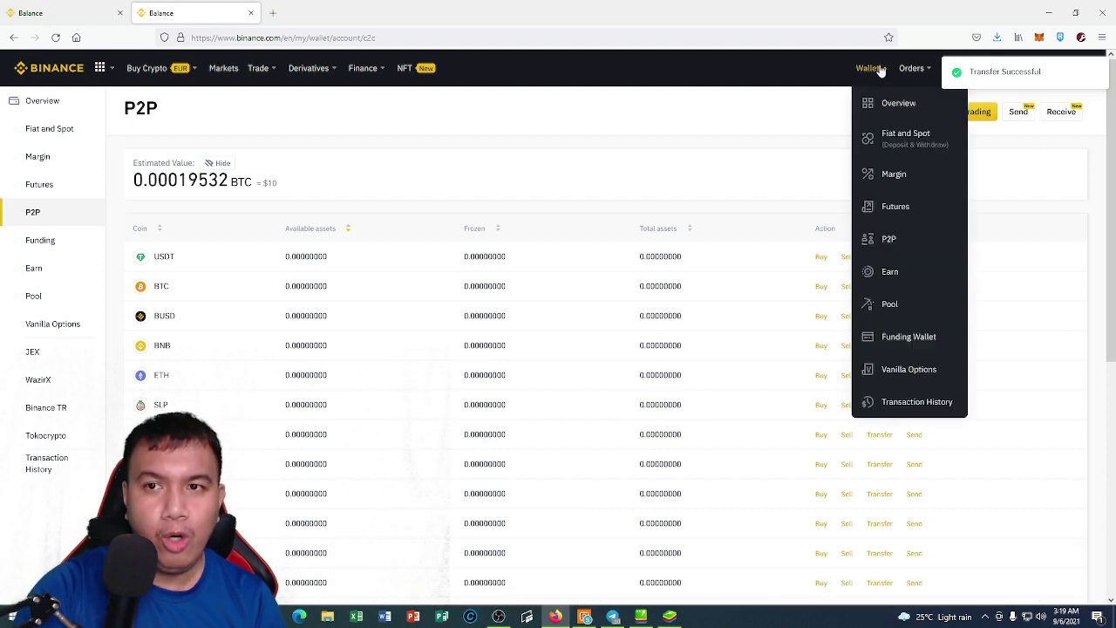
{"action": "left_click", "coordinate": [919, 142]}
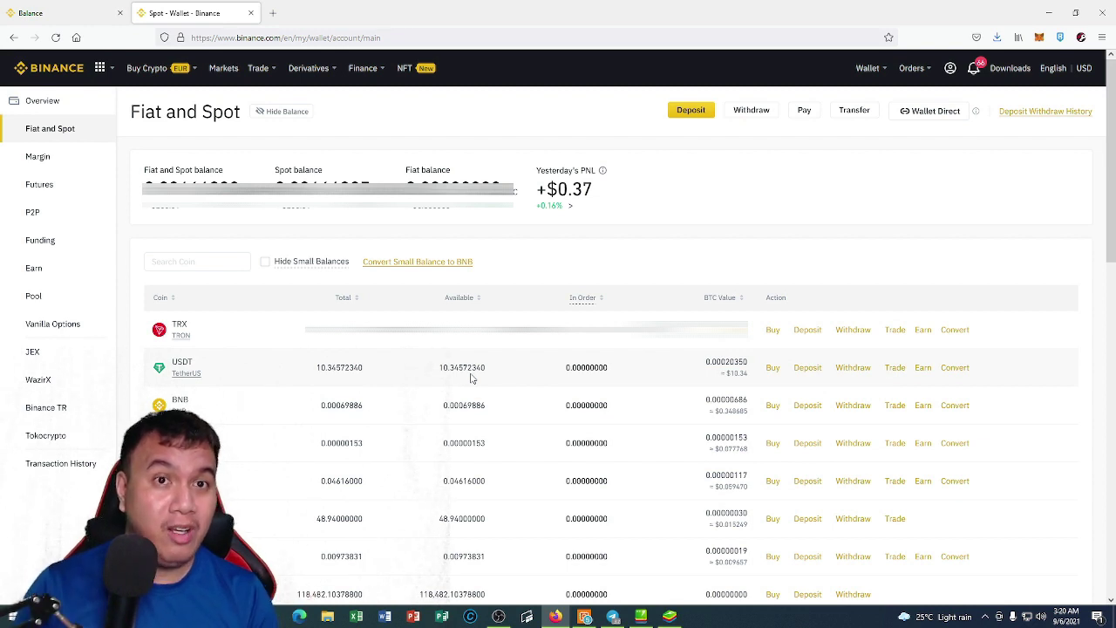
{"action": "key", "text": "ctrl+w"}
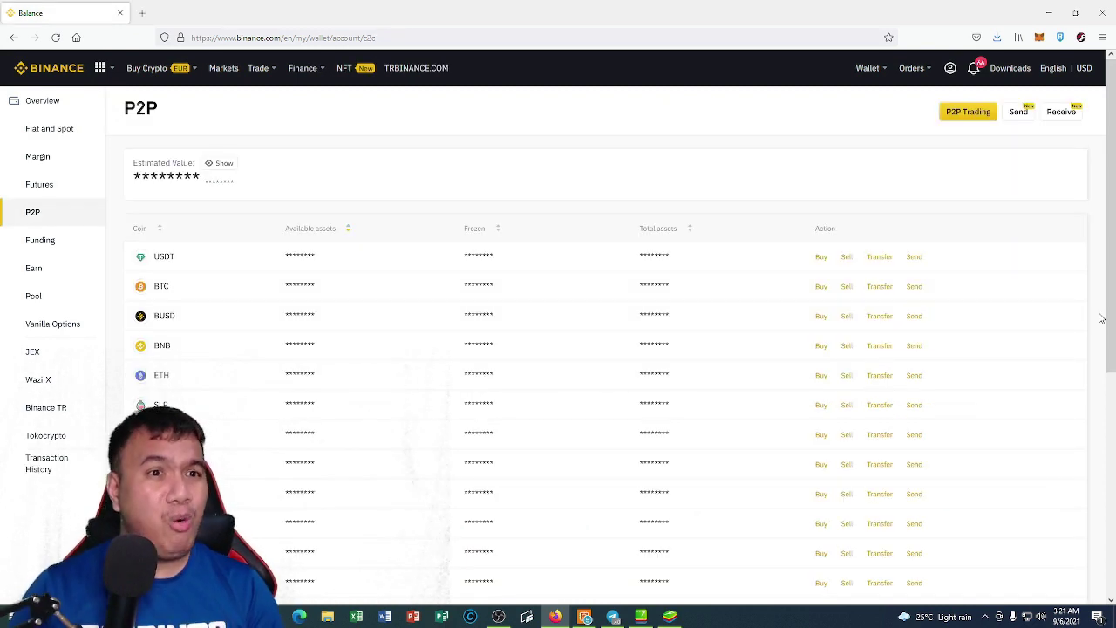